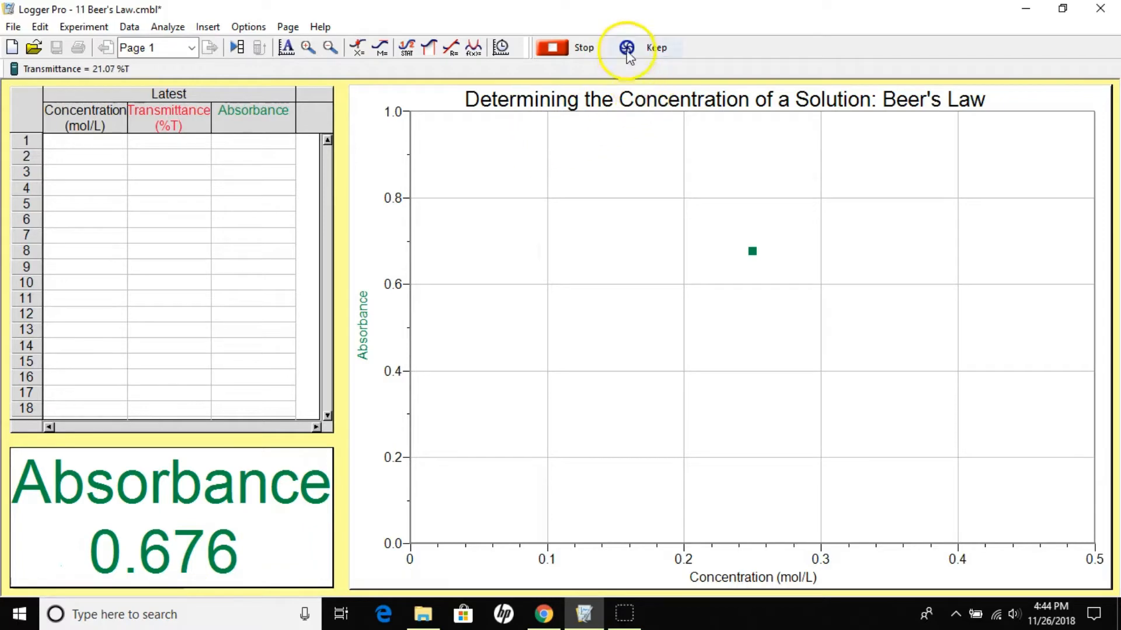
# Keep the current absorbance reading as a data point with a concentration of 0.08 mol/L.
pyautogui.click(627, 48)
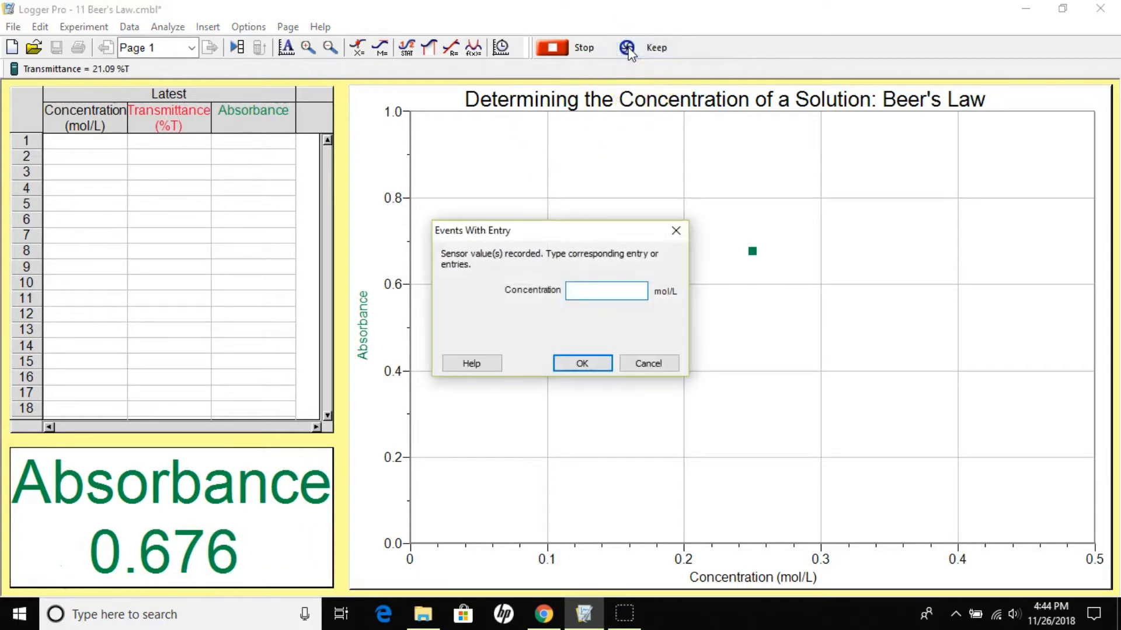
pyautogui.write('0.08')
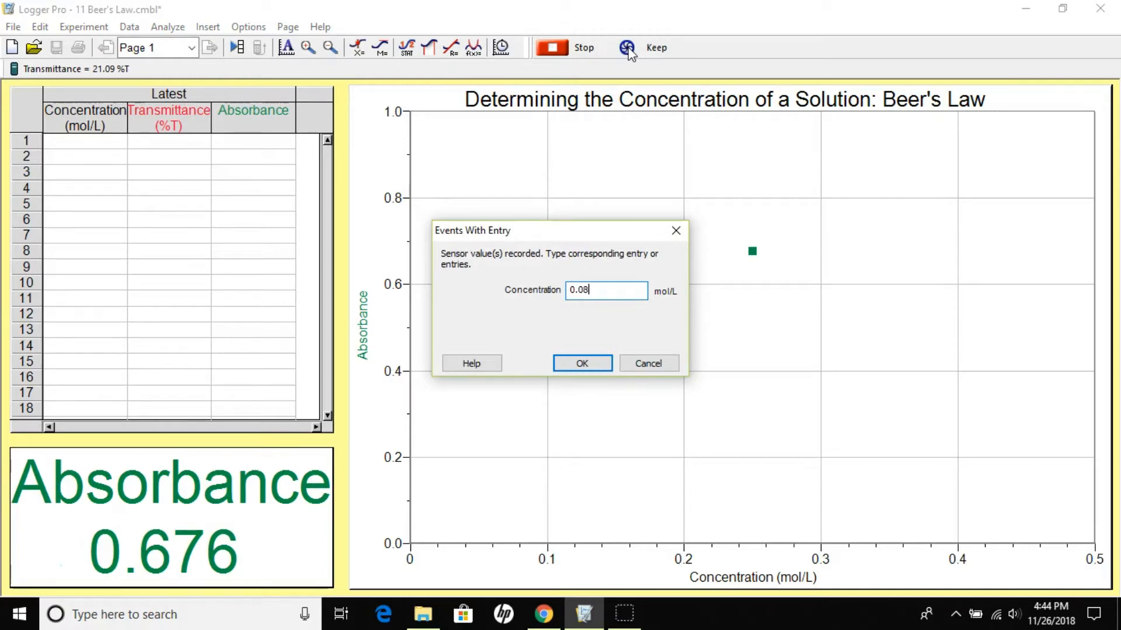
pyautogui.click(592, 363)
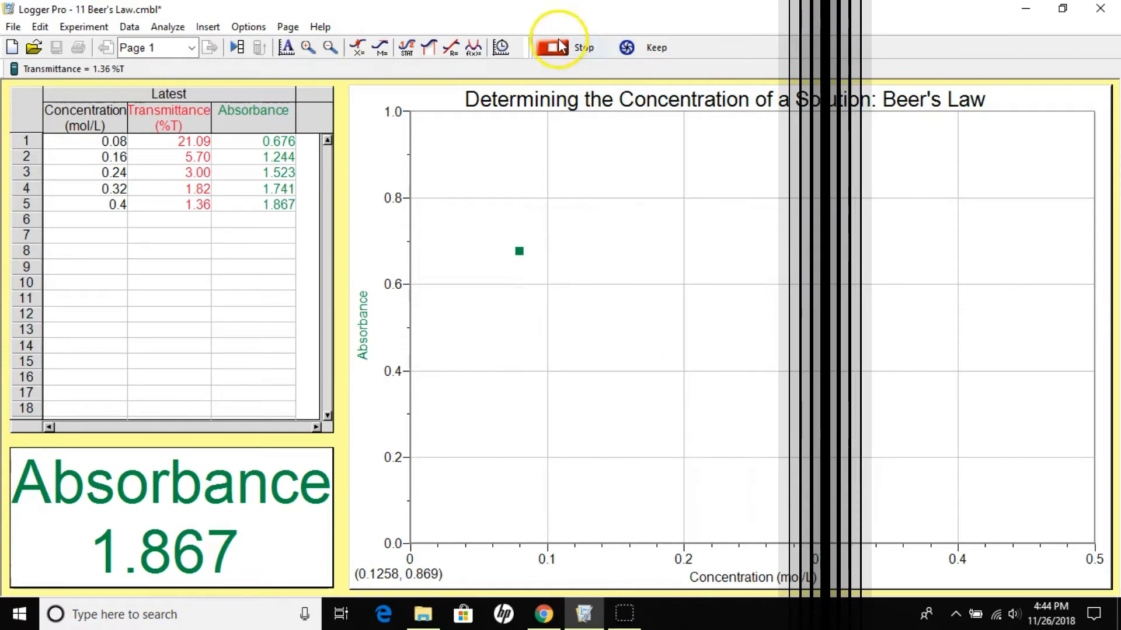
# Stop the data collection after the fifth recorded standard.
pyautogui.click(560, 51)
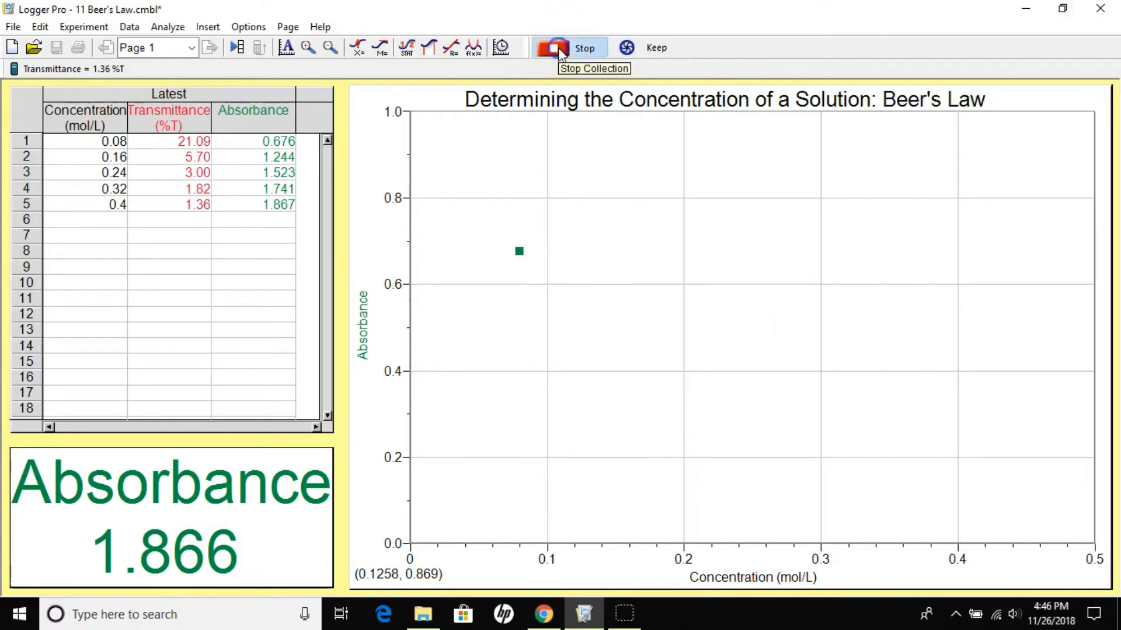
pyautogui.click(558, 47)
pyautogui.click(477, 282)
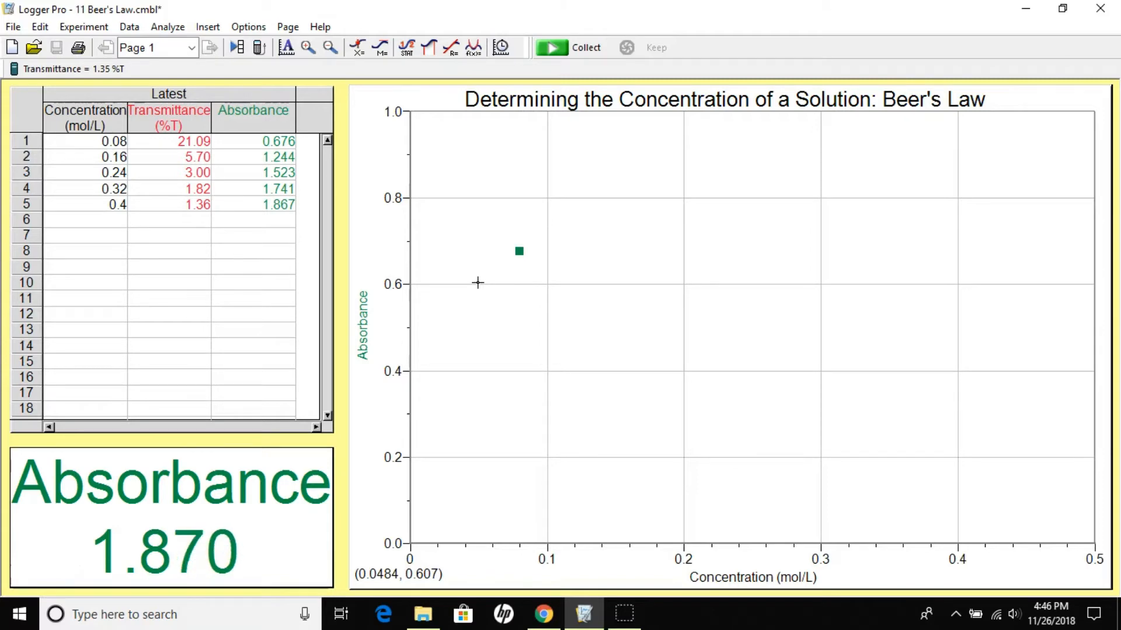
# Set the upper limit of the graph's absorbance axis to 2.000 in the axes options.
pyautogui.rightClick(364, 338)
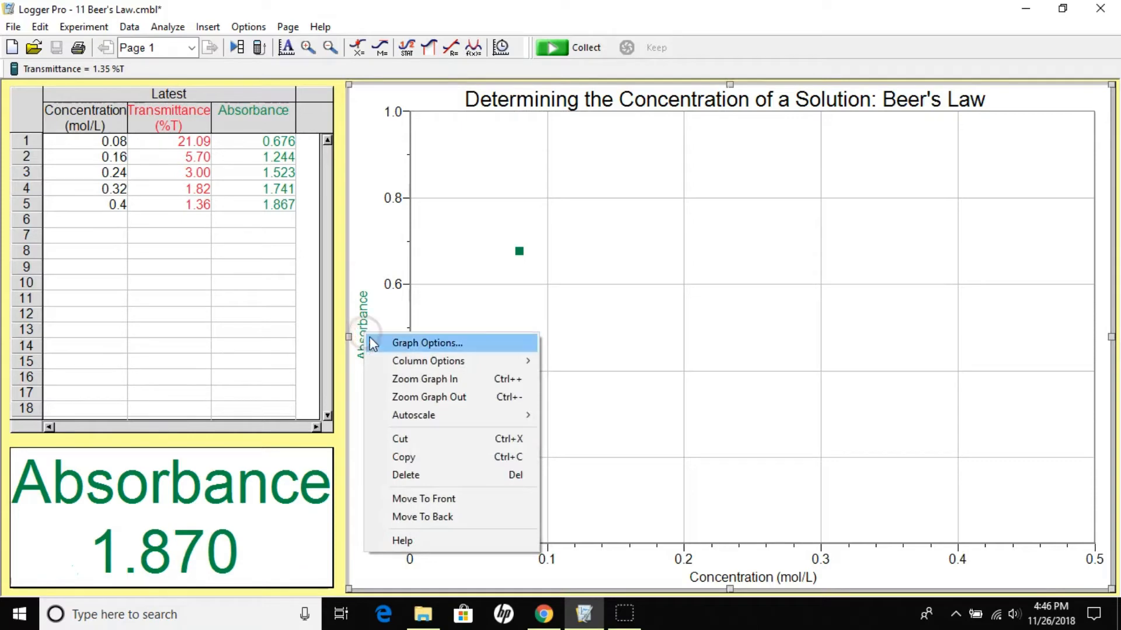
pyautogui.click(380, 344)
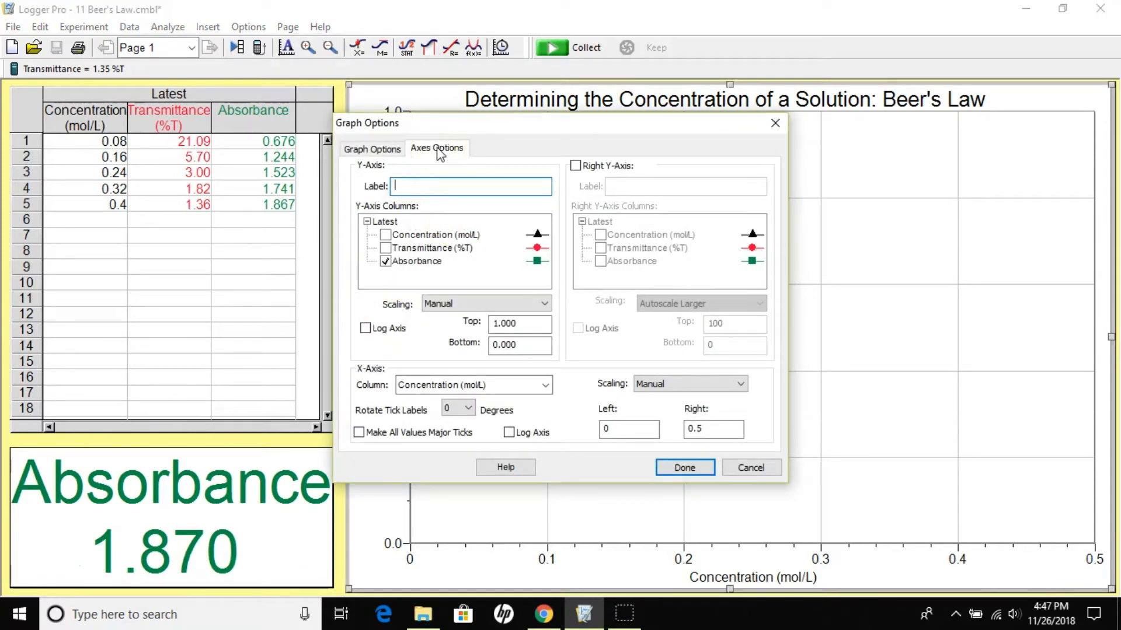
pyautogui.moveTo(525, 323); pyautogui.dragTo(453, 327)
pyautogui.write('2.000')
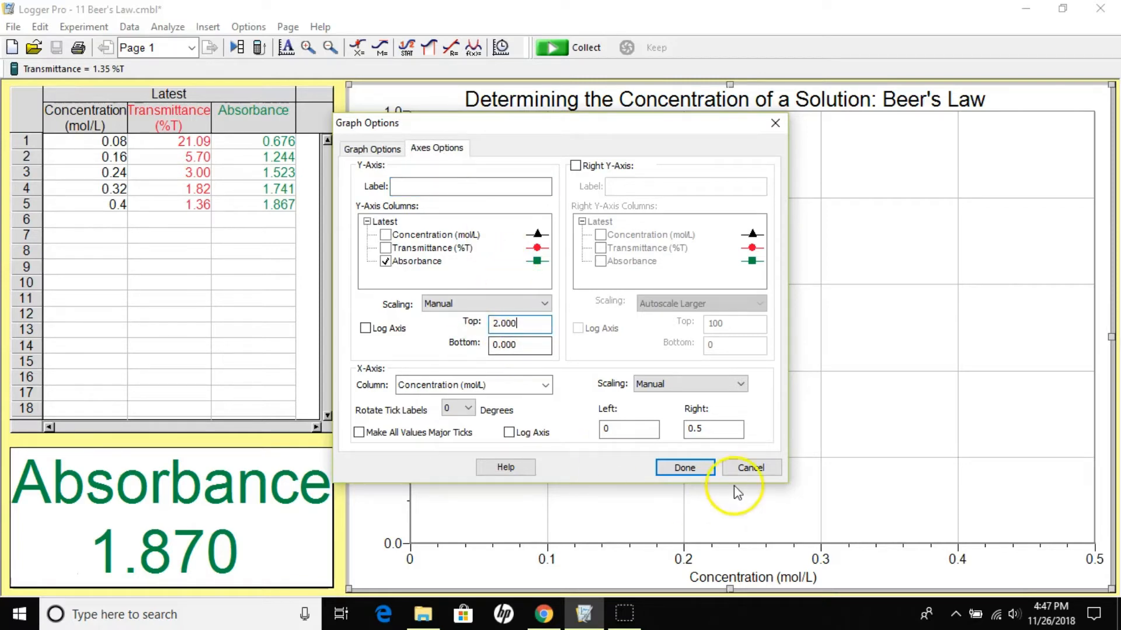
pyautogui.click(684, 468)
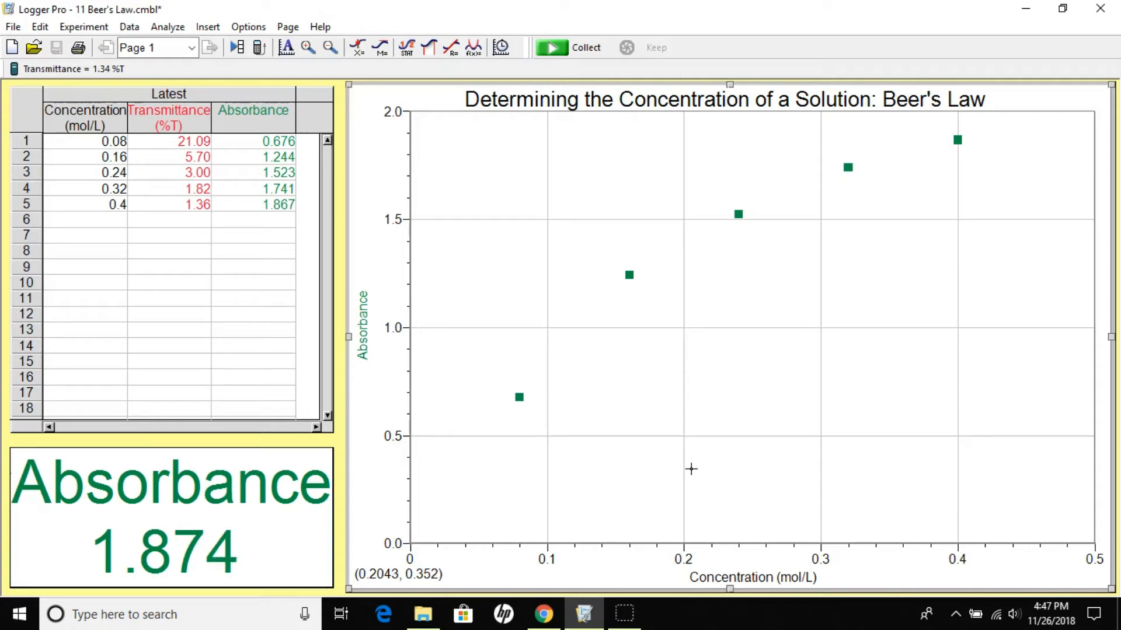
# Add a linear fit to the absorbance versus concentration data on the graph.
pyautogui.click(642, 340)
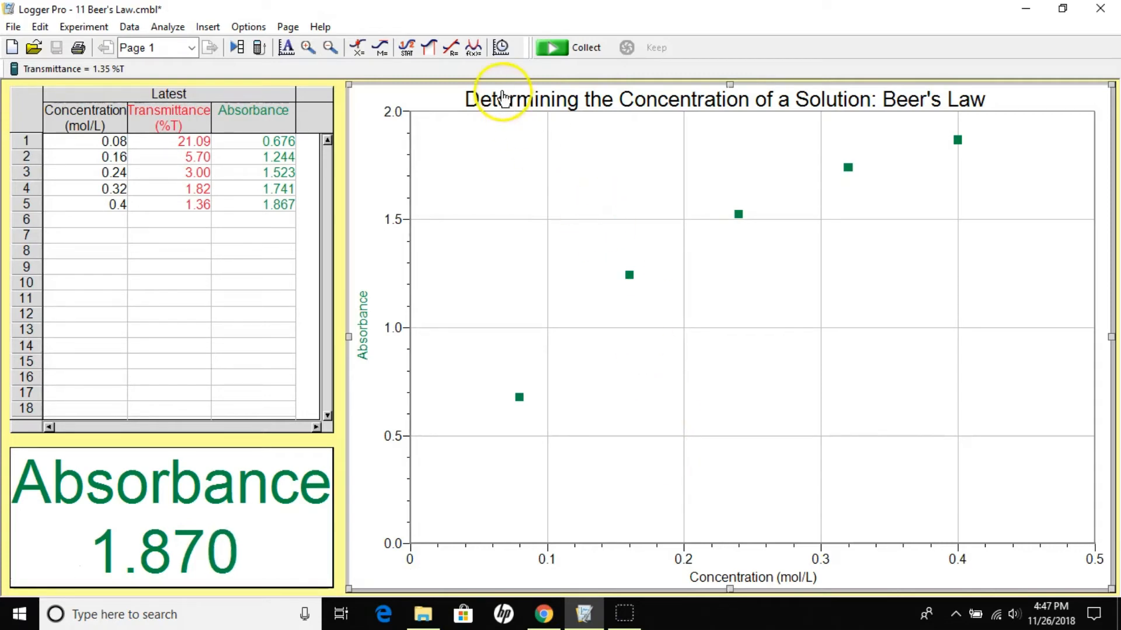
pyautogui.click(450, 50)
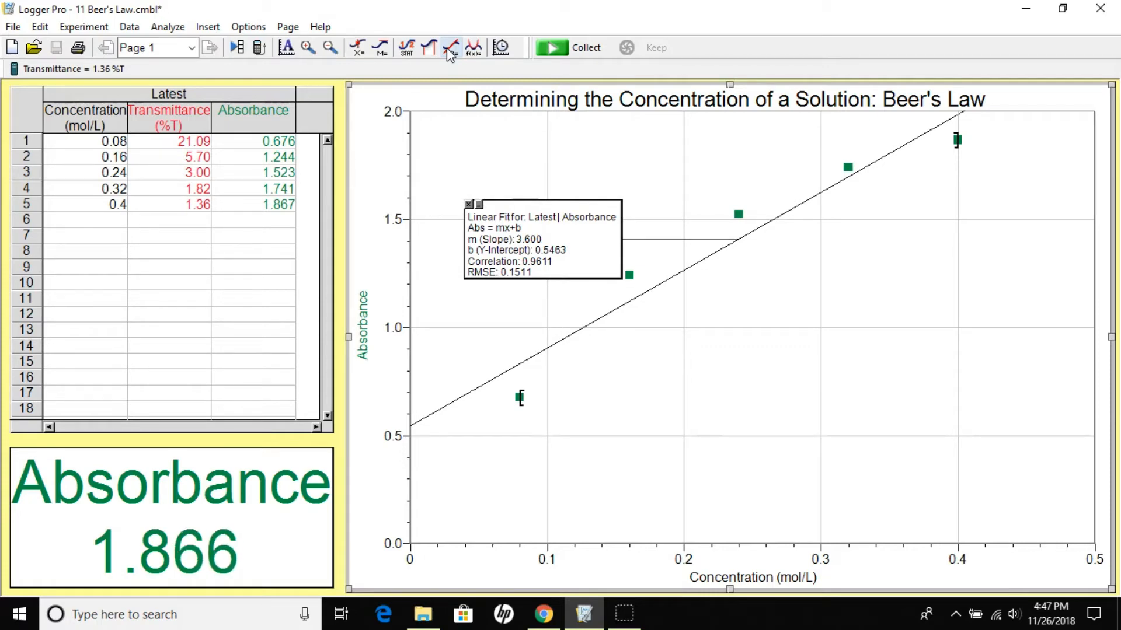
# Set the linear fit results box's font size to 24 and move the box to the graph's empty lower-right area.
pyautogui.click(522, 246)
pyautogui.rightClick(523, 245)
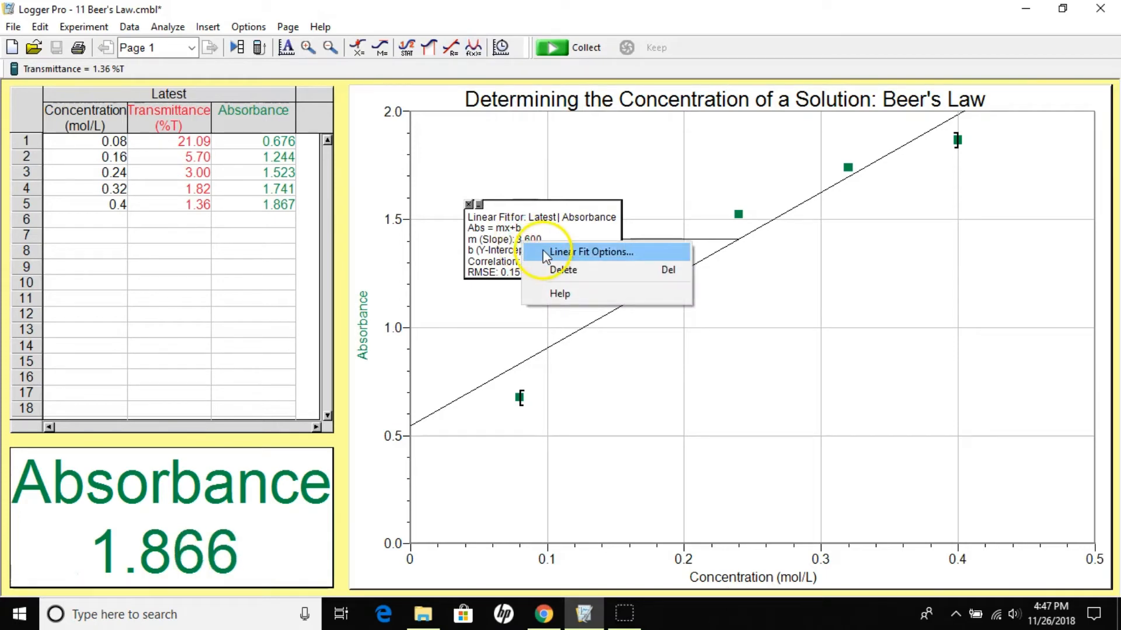
pyautogui.click(560, 255)
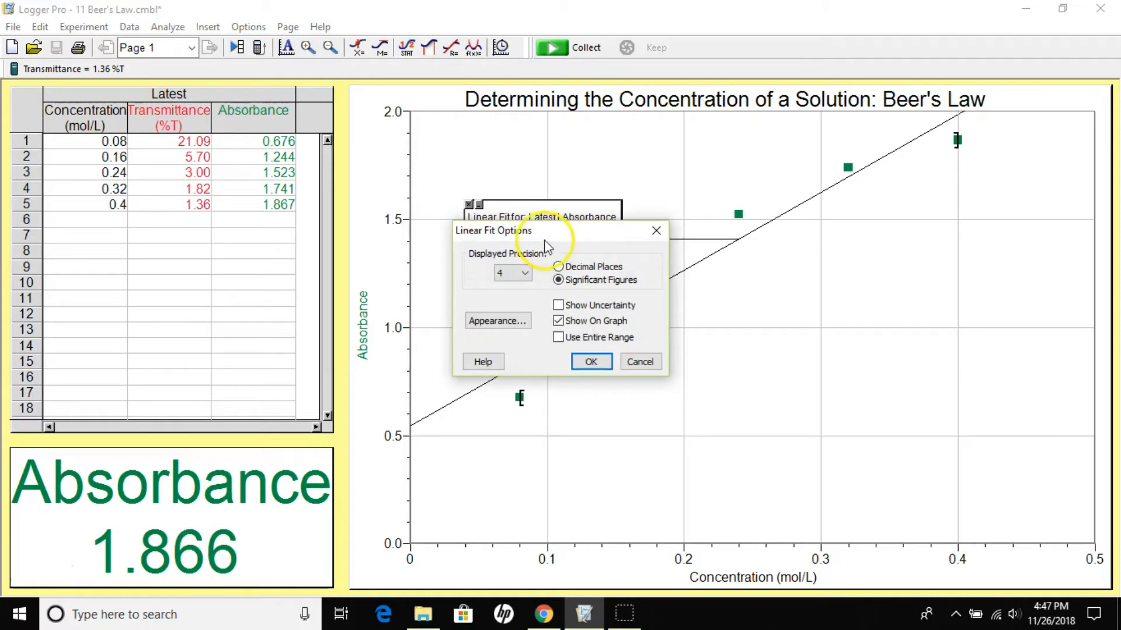
pyautogui.click(509, 323)
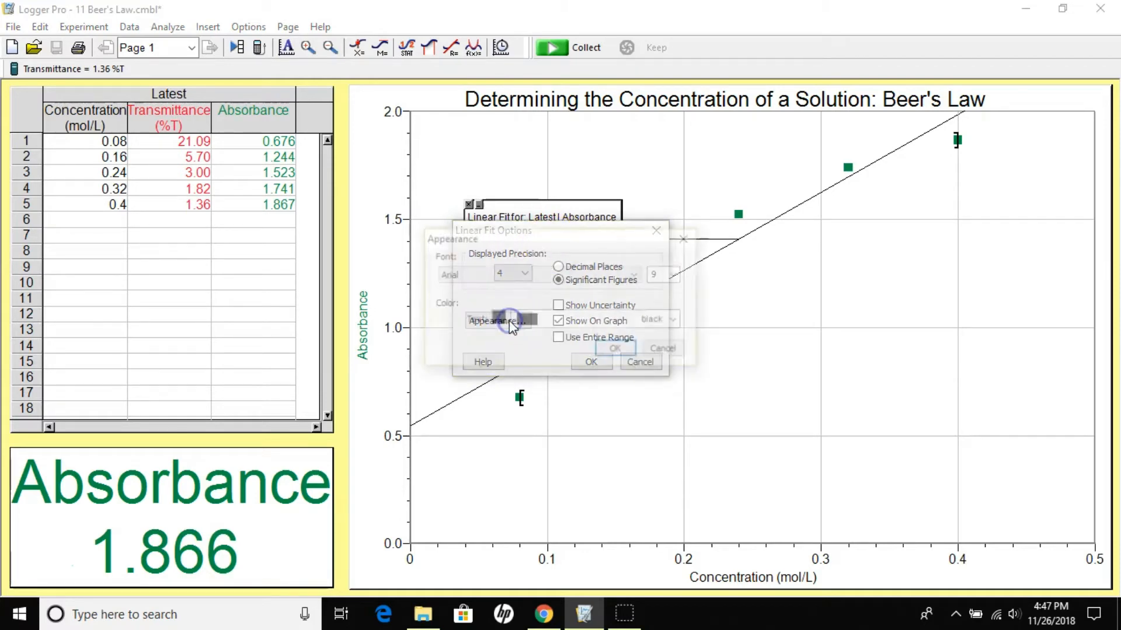
pyautogui.click(678, 275)
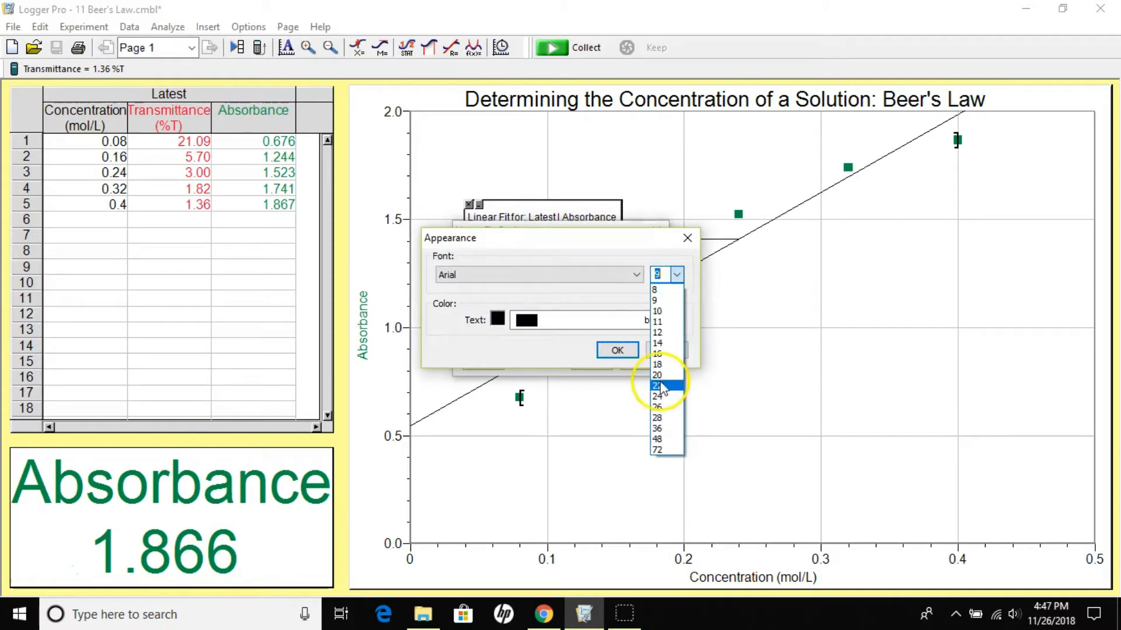
pyautogui.click(657, 391)
pyautogui.click(634, 356)
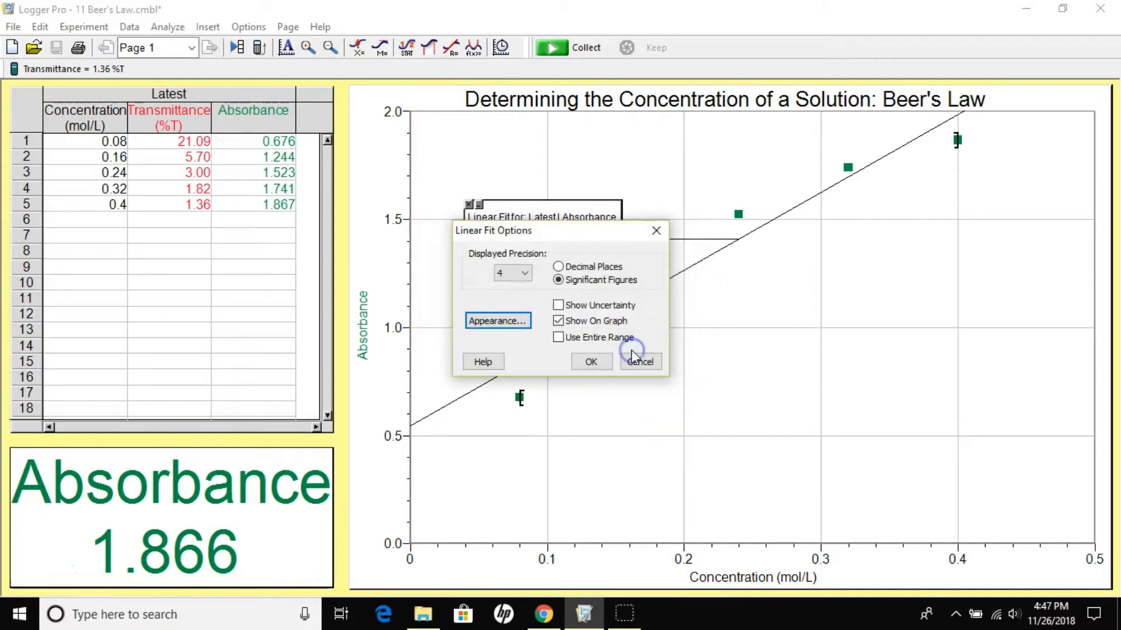
pyautogui.click(602, 363)
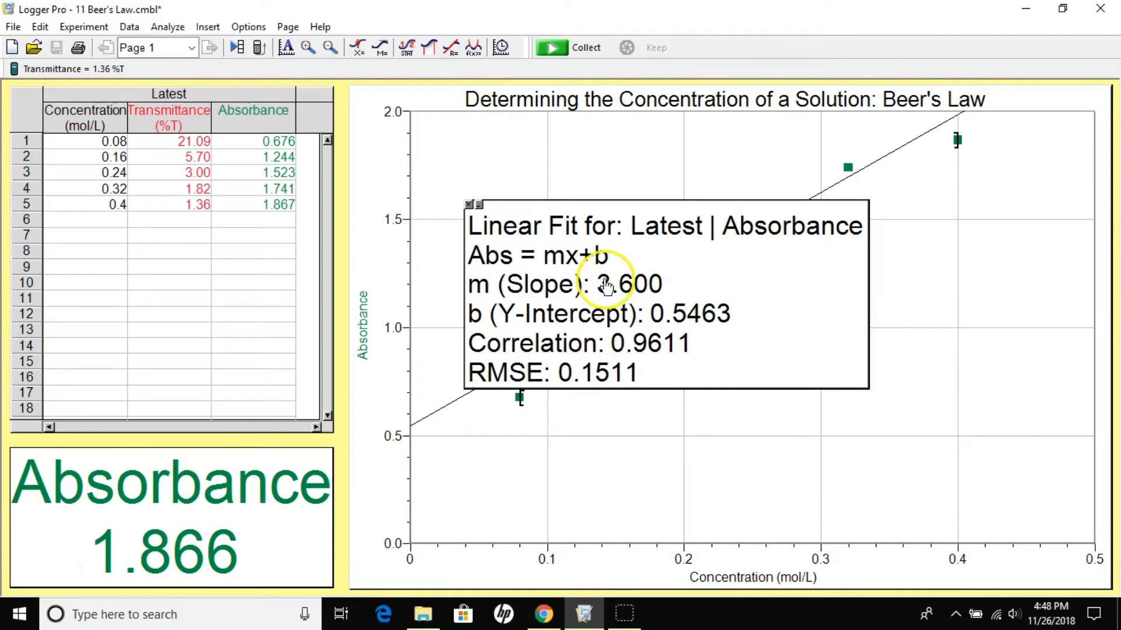
pyautogui.moveTo(604, 285); pyautogui.dragTo(827, 435)
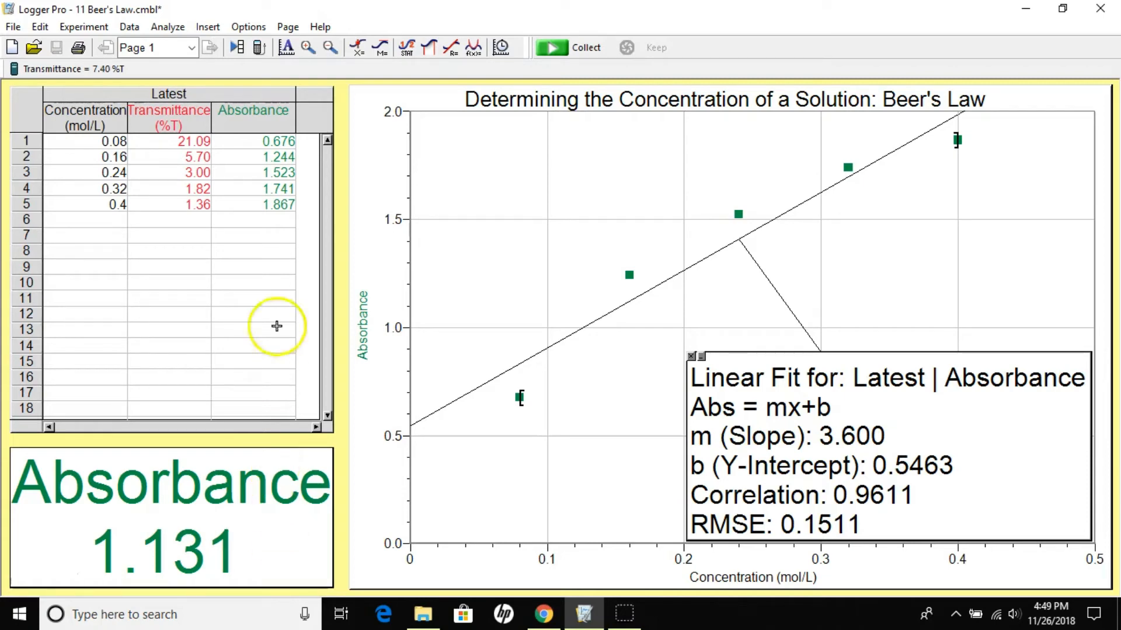
# Turn on interpolation along the linear fit and set the font size of its readout box to 24.
pyautogui.click(175, 28)
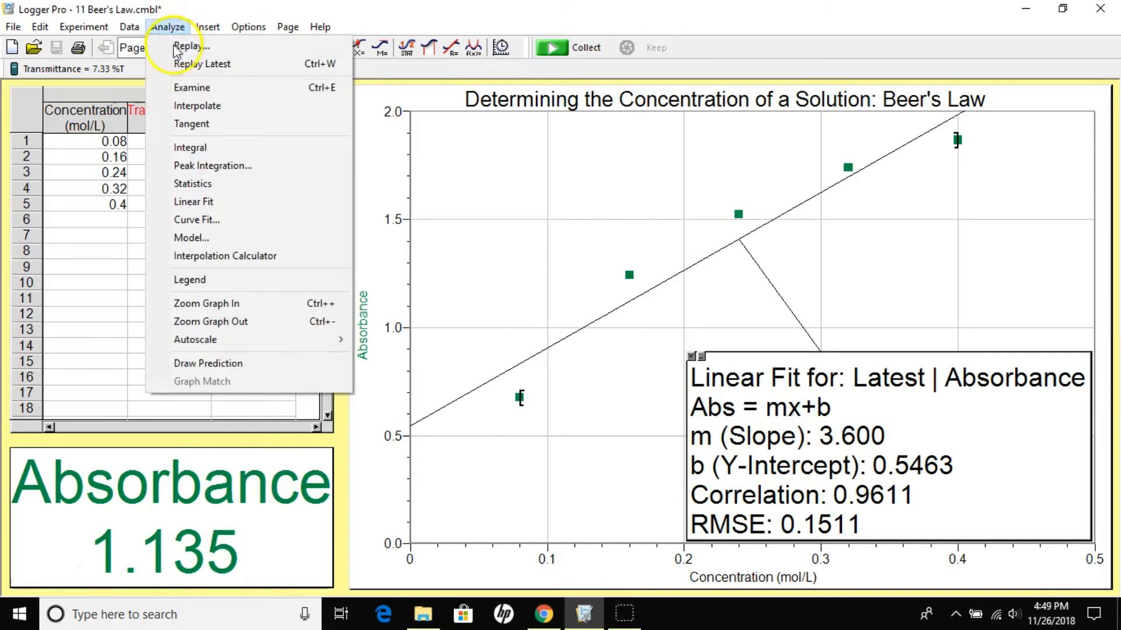
pyautogui.click(178, 111)
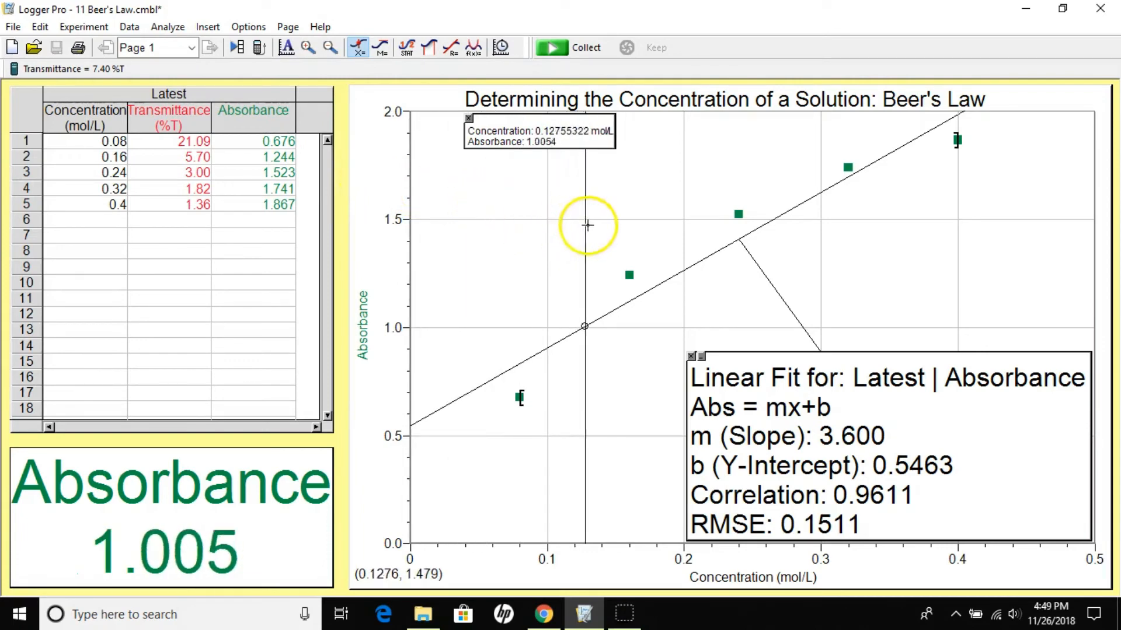
pyautogui.rightClick(532, 137)
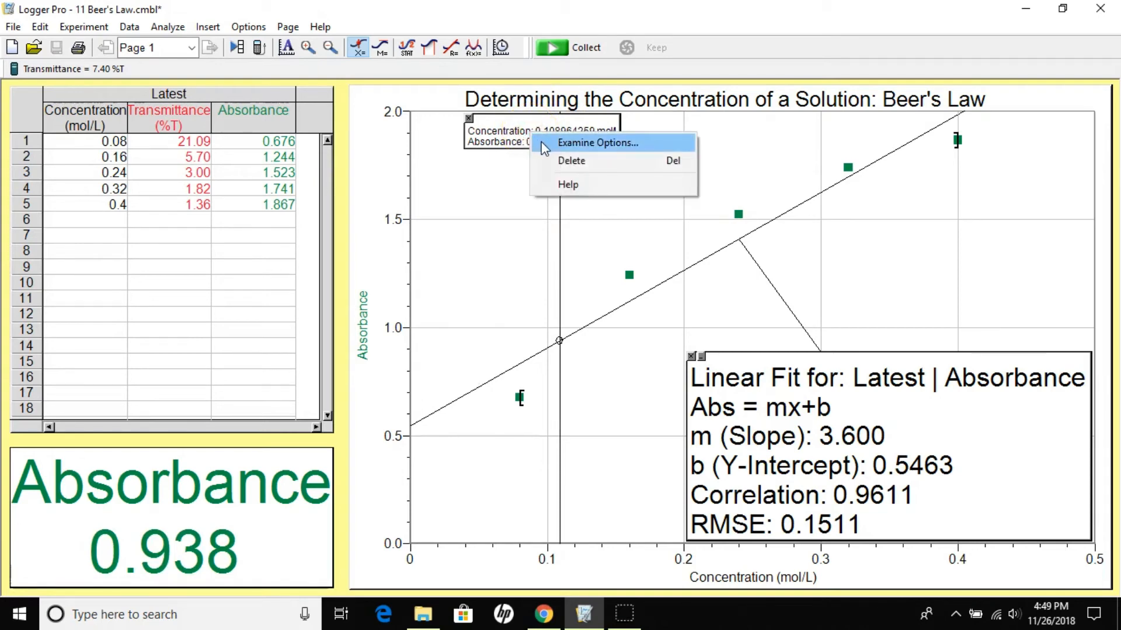
pyautogui.click(583, 142)
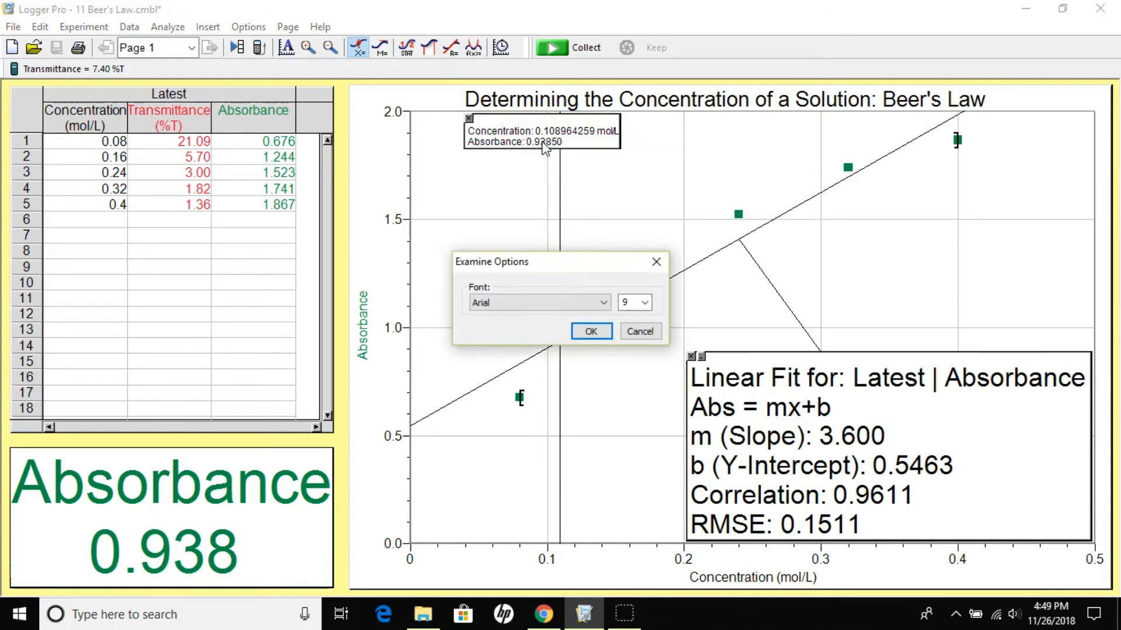
pyautogui.click(644, 303)
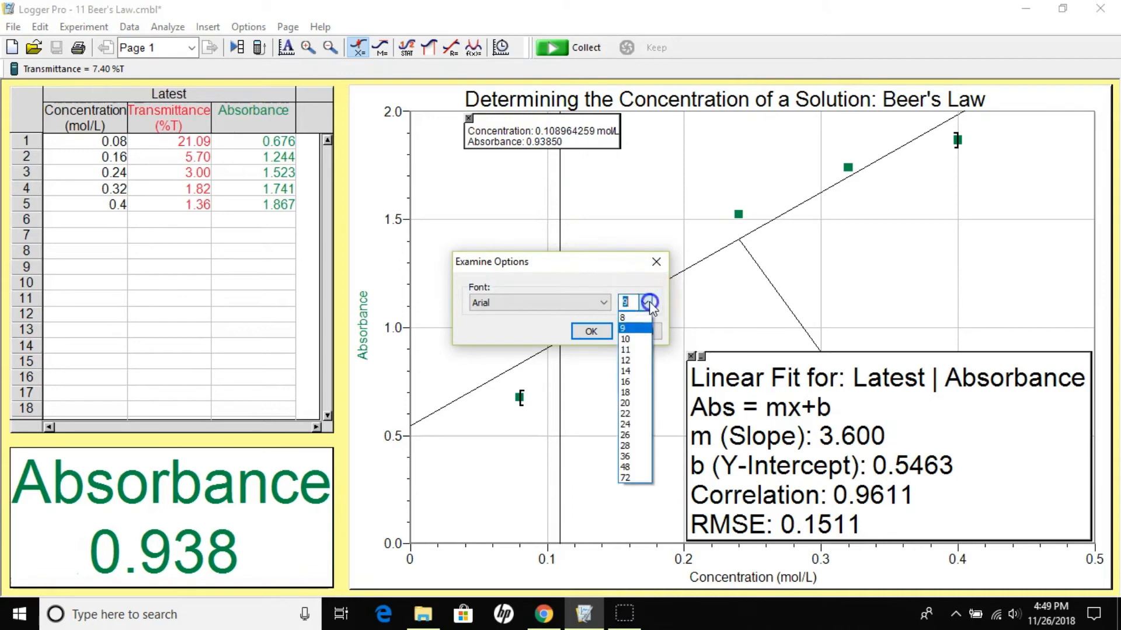
pyautogui.click(635, 424)
pyautogui.click(591, 331)
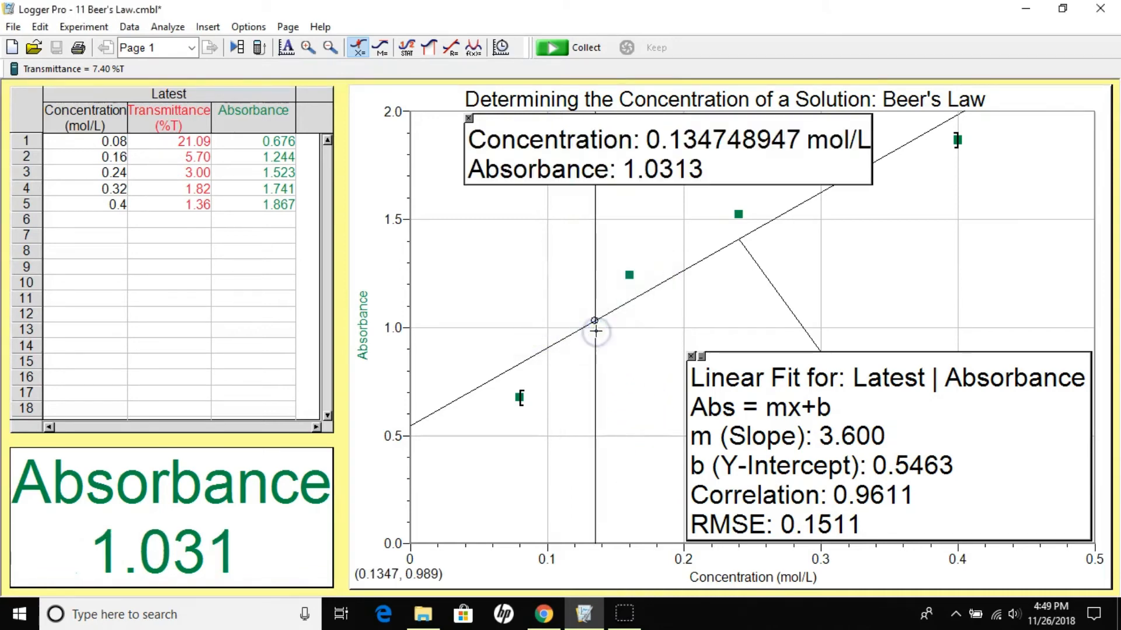
# Shift the interpolation readout box slightly left and fix the cursor on the fit line at an absorbance of about 1.133.
pyautogui.moveTo(637, 145); pyautogui.dragTo(589, 136)
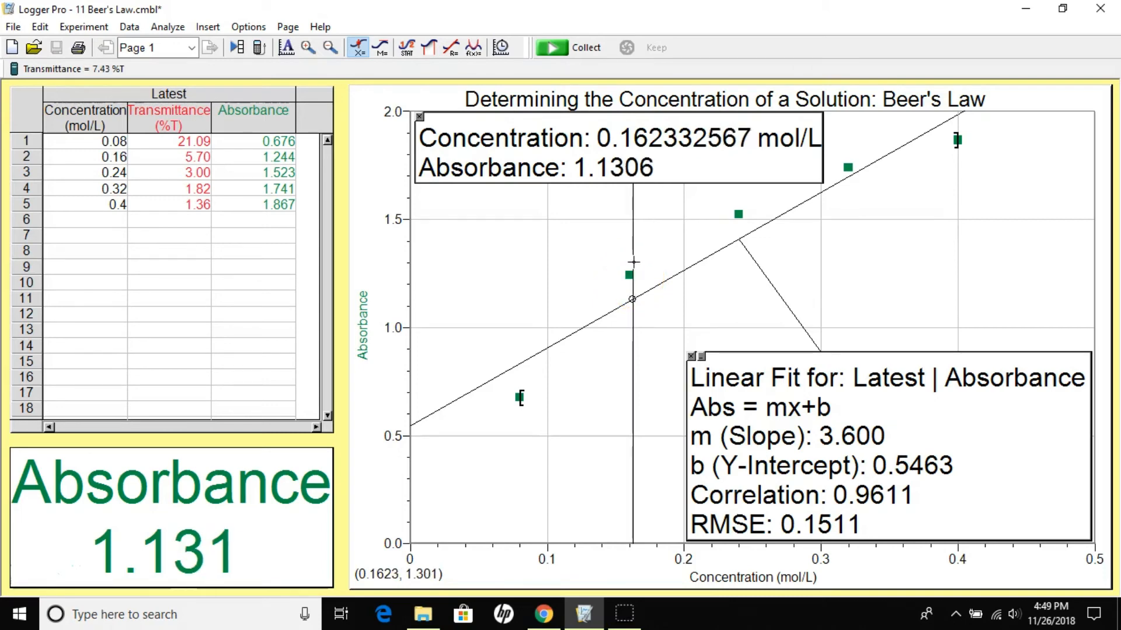
pyautogui.click(635, 209)
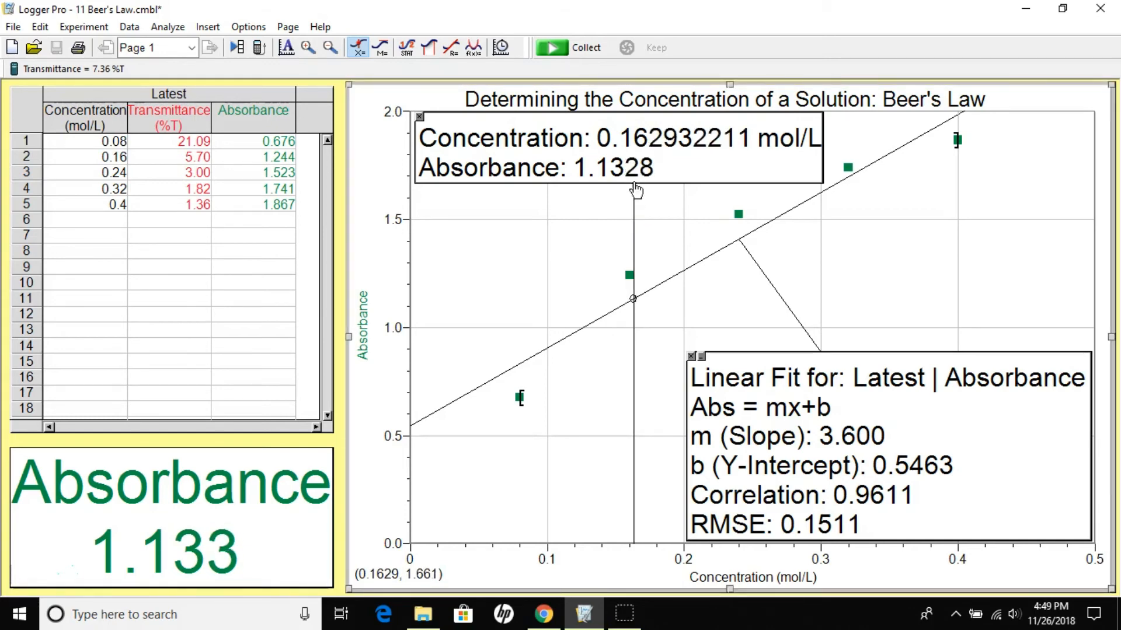
pyautogui.click(638, 164)
pyautogui.click(599, 136)
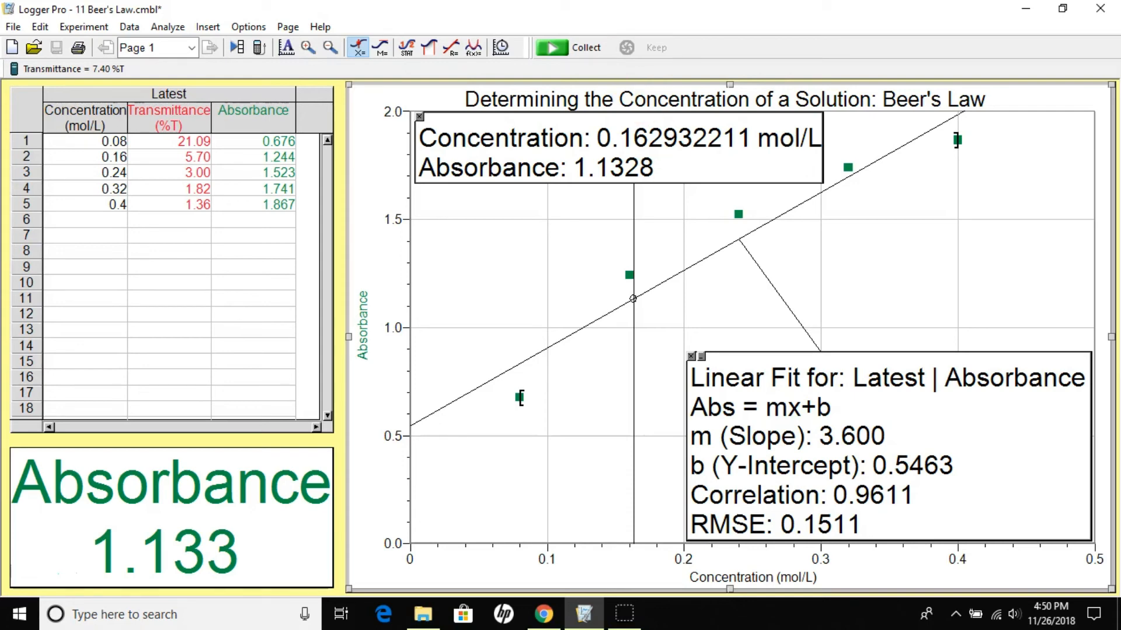
# Start printing the graph, accepting the printing options with the footer and the comment "Beer's Law".
pyautogui.click(11, 27)
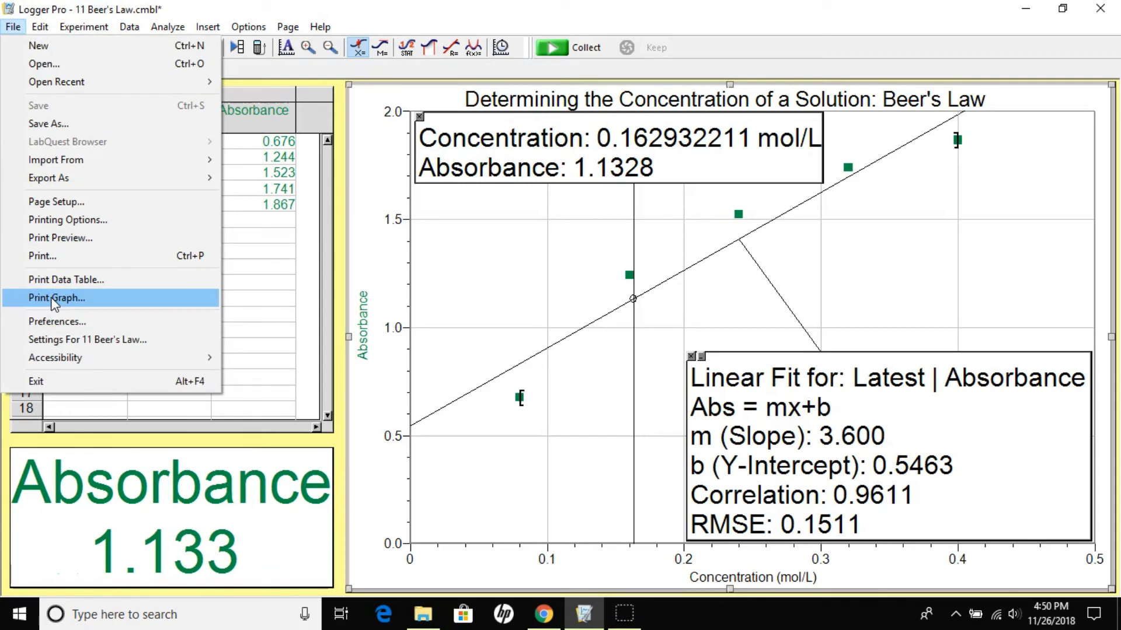
pyautogui.click(53, 298)
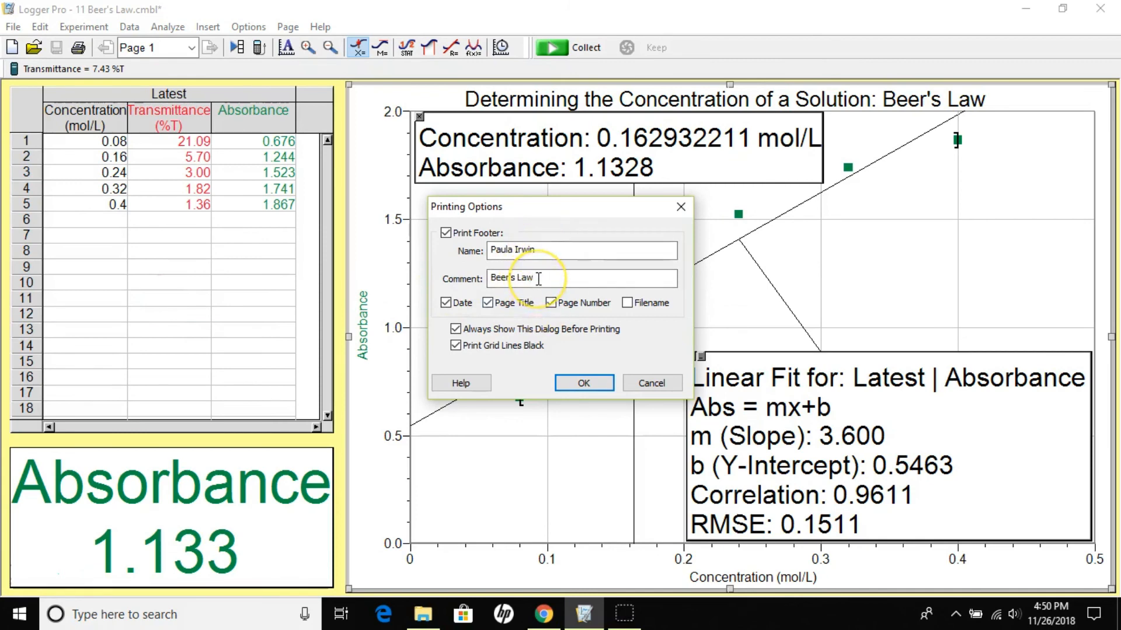
pyautogui.click(584, 383)
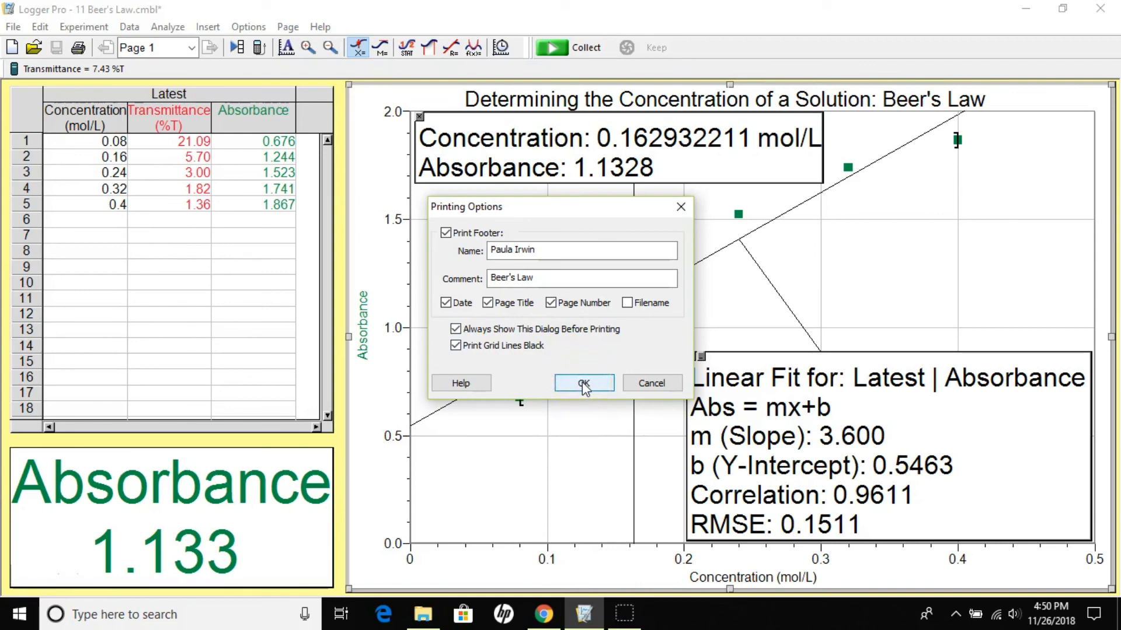
pyautogui.click(583, 383)
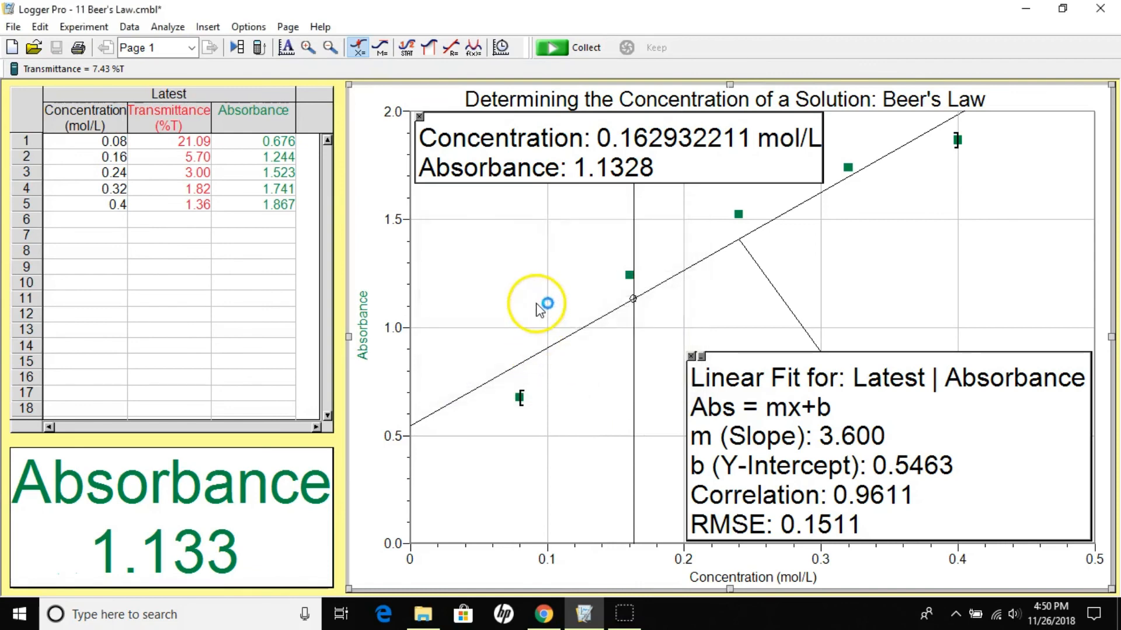